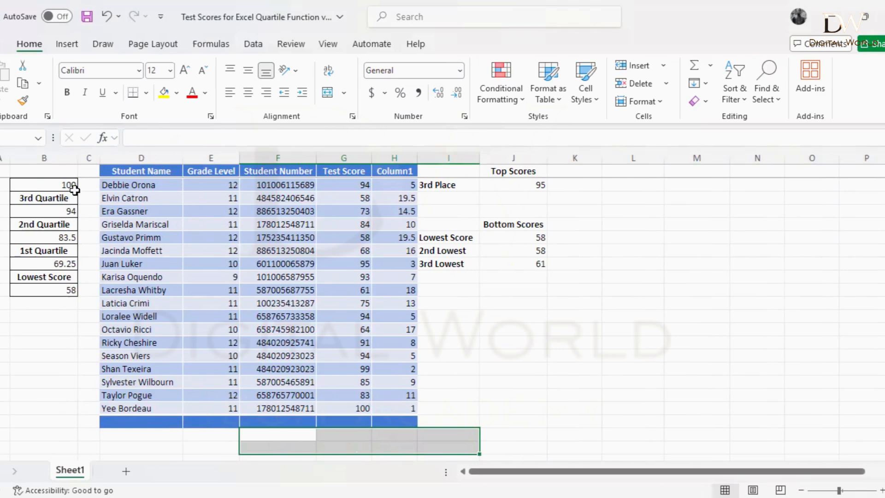
Step: Delete the 94, 83.5, 69.25 and 58 results so the quartile and lowest-score cells are empty
left_click(65, 212)
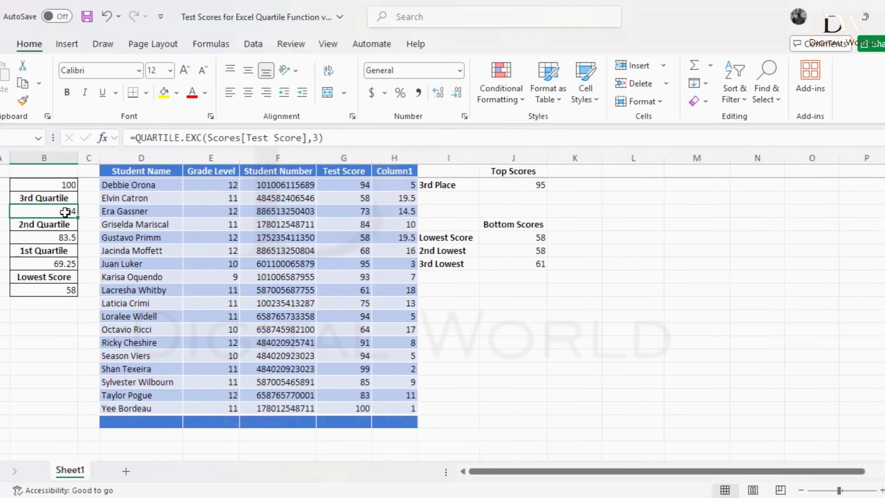
key("Delete")
left_click(64, 237)
key("Delete")
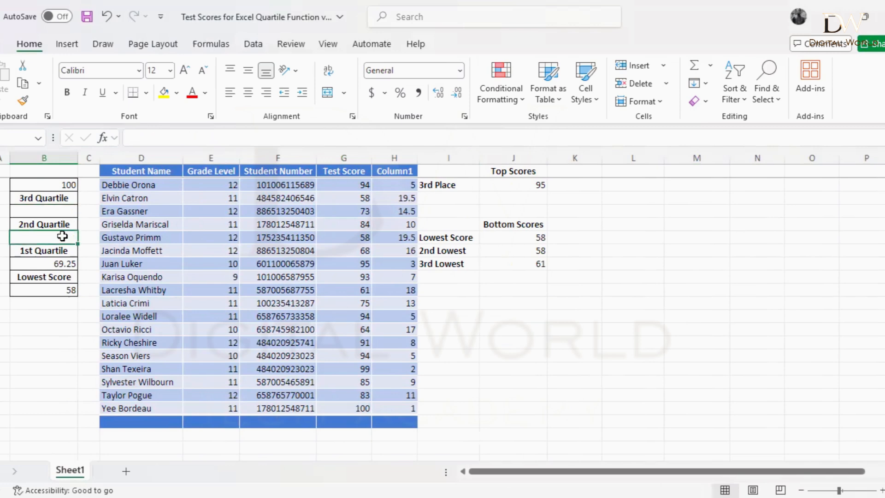
left_click(62, 263)
key("Delete")
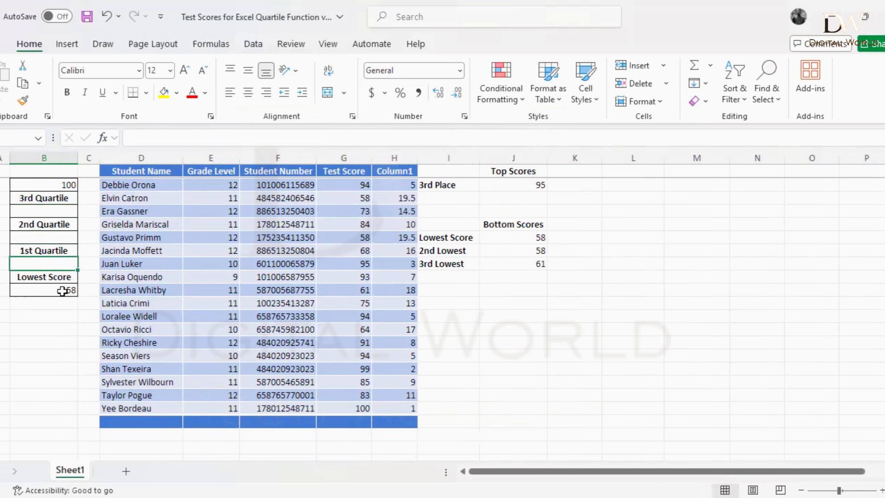
left_click(62, 290)
key("Delete")
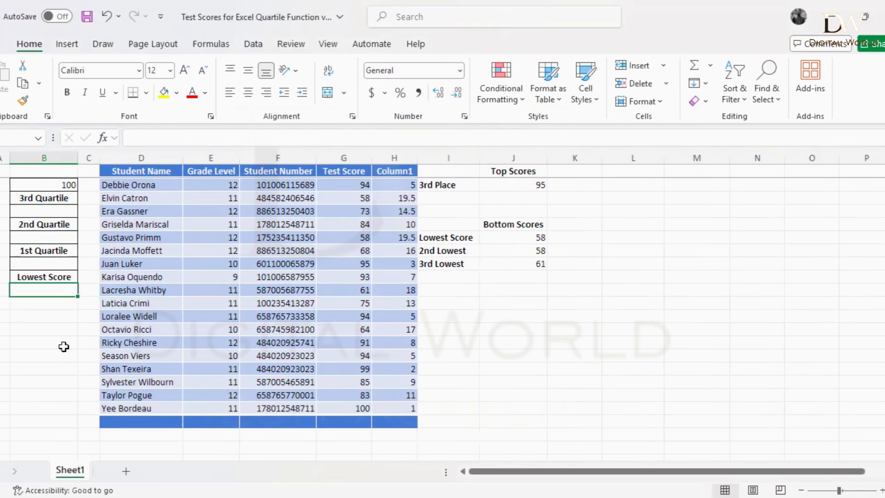
scroll(85, 310, "up", 2)
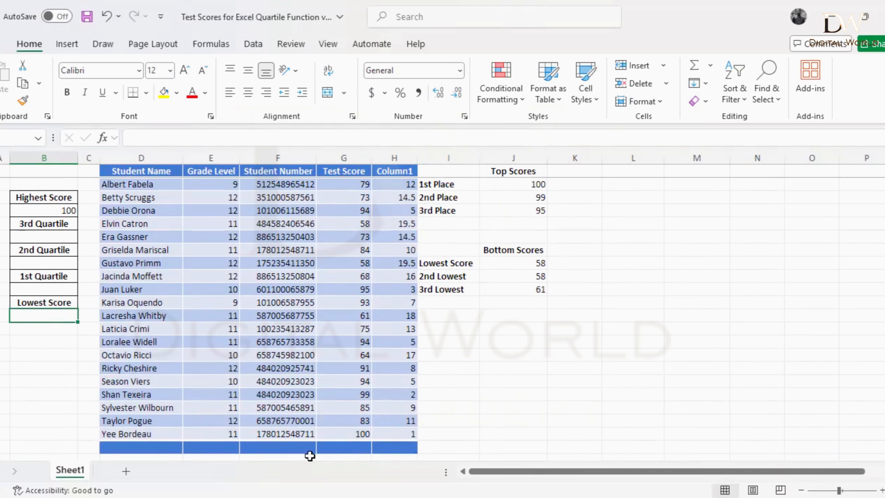
Step: Enter =QUARTILE.EXC(Scores[Test Score],1) under 1st Quartile, returning 69.25
left_click(33, 287)
type("=")
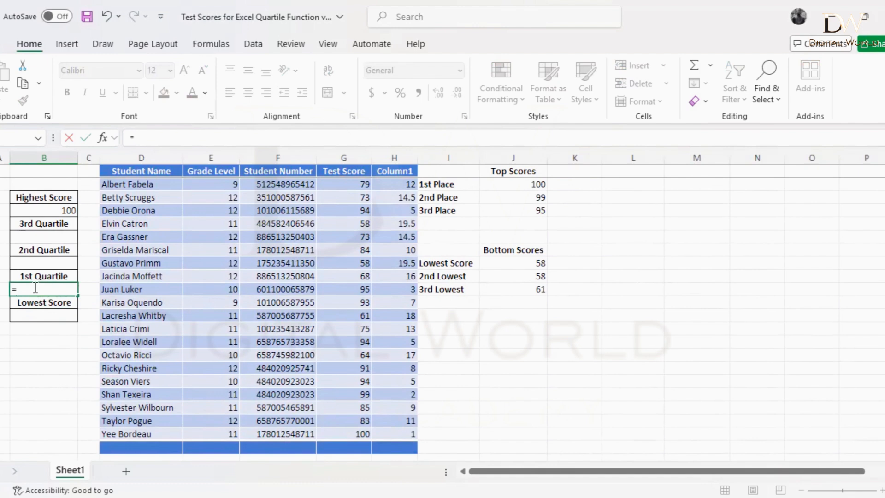
type("qua")
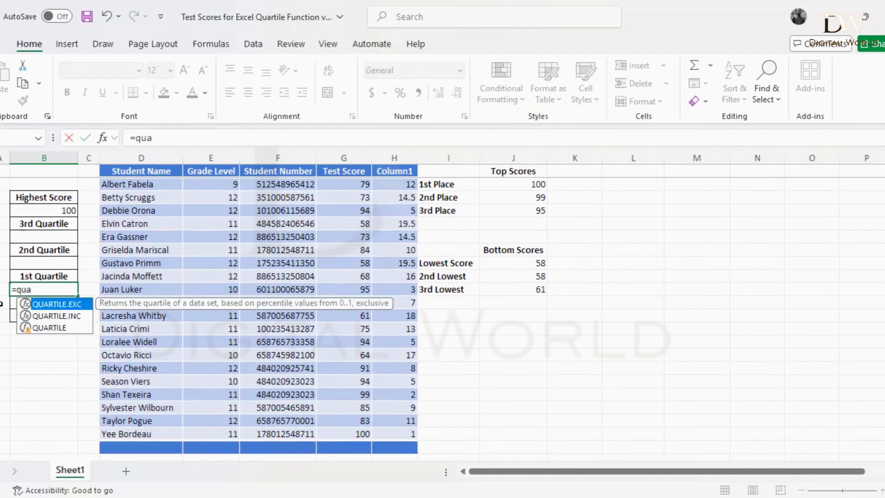
double_click(65, 304)
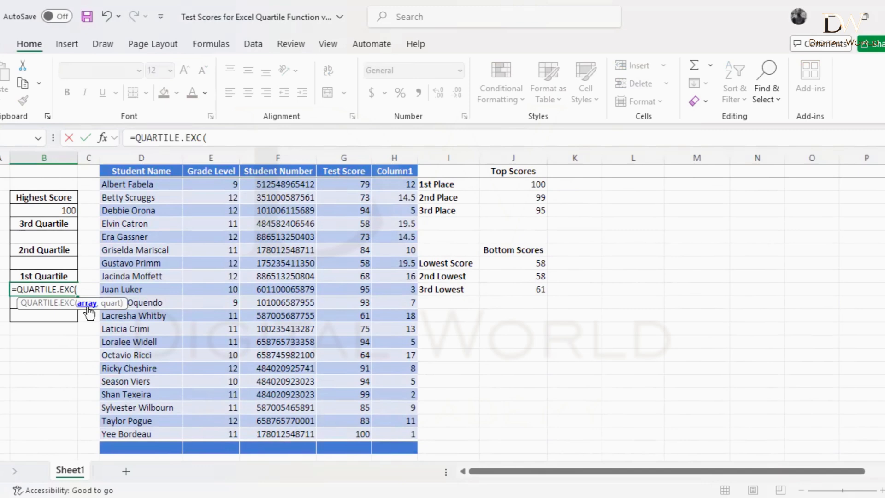
left_click(340, 185)
left_click(343, 435, "shift")
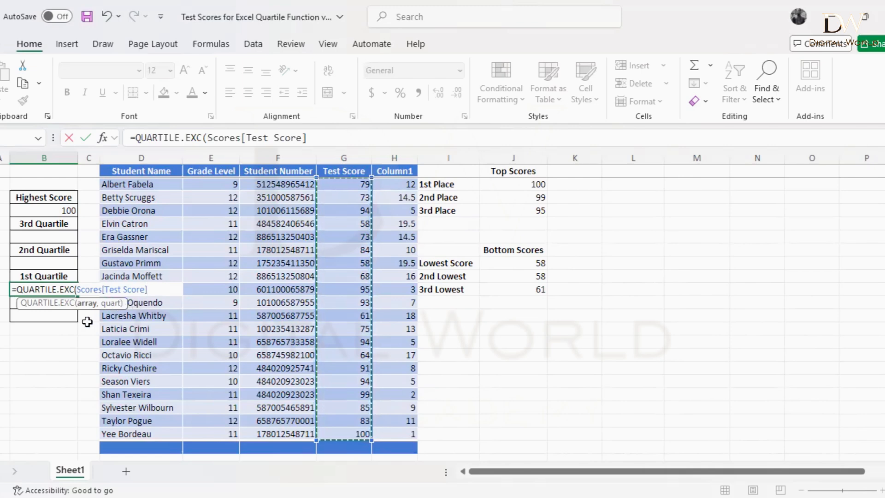
type(",")
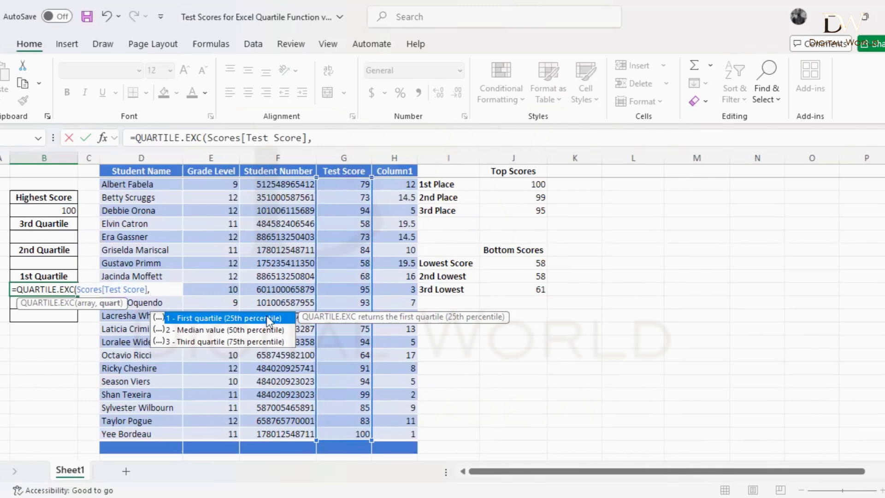
double_click(198, 318)
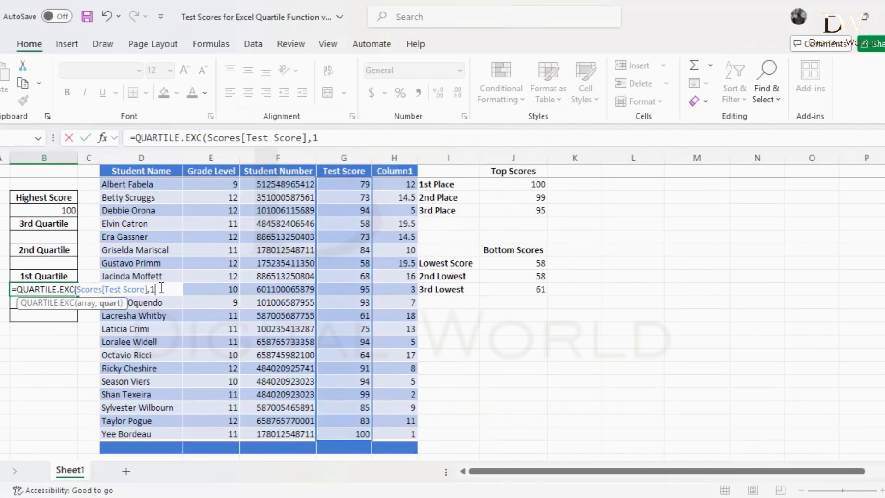
type(")")
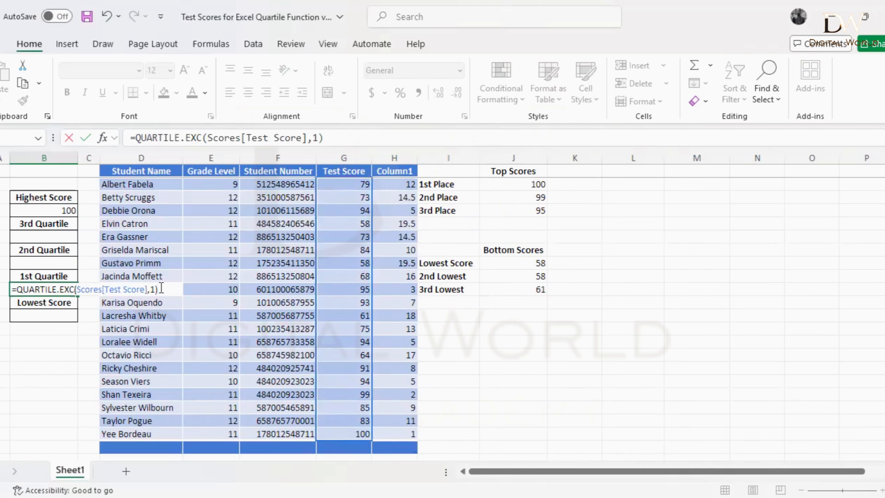
key("Return")
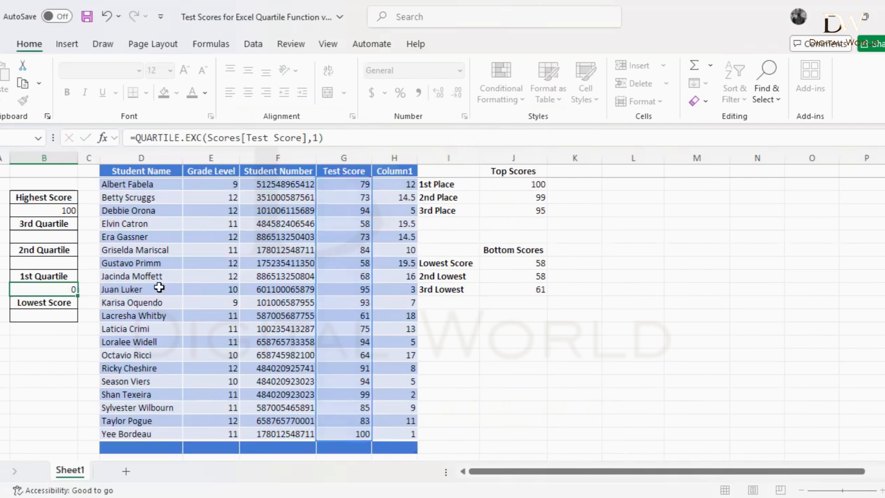
left_click(57, 289)
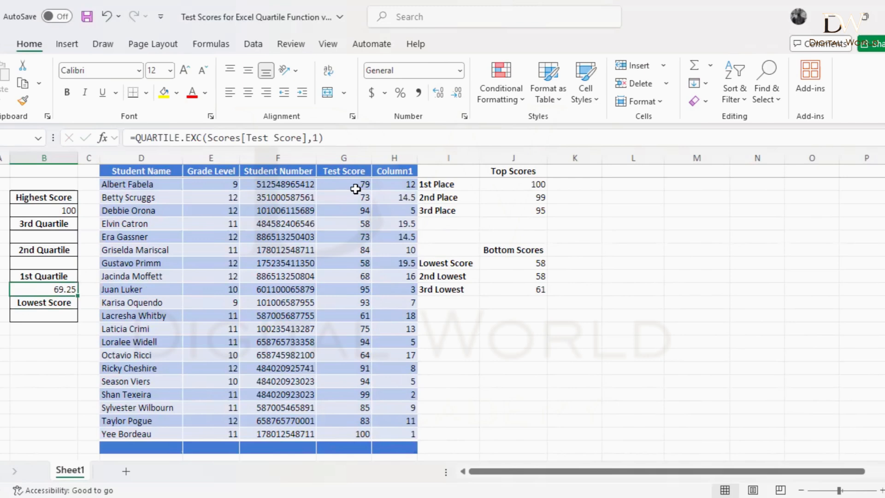
Step: Enter =QUARTILE.EXC(Scores[Test Score],2) under 2nd Quartile, returning the median 83.5
left_click(44, 261)
type("=")
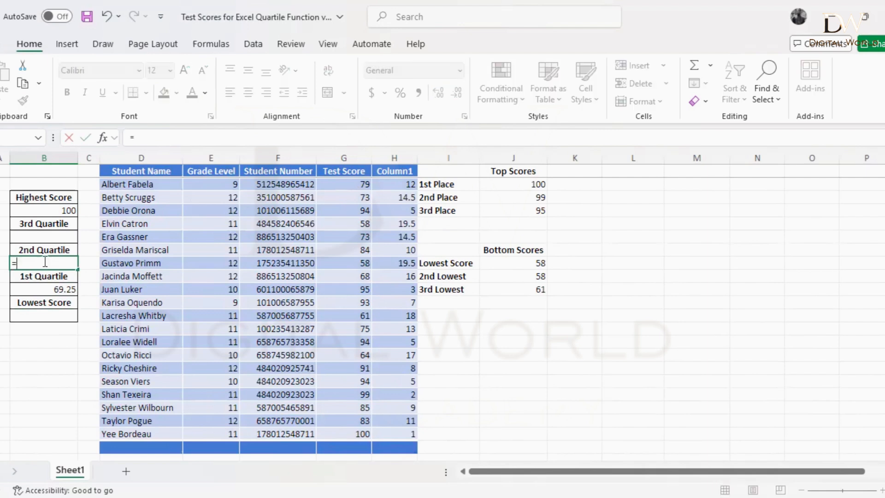
type("qua")
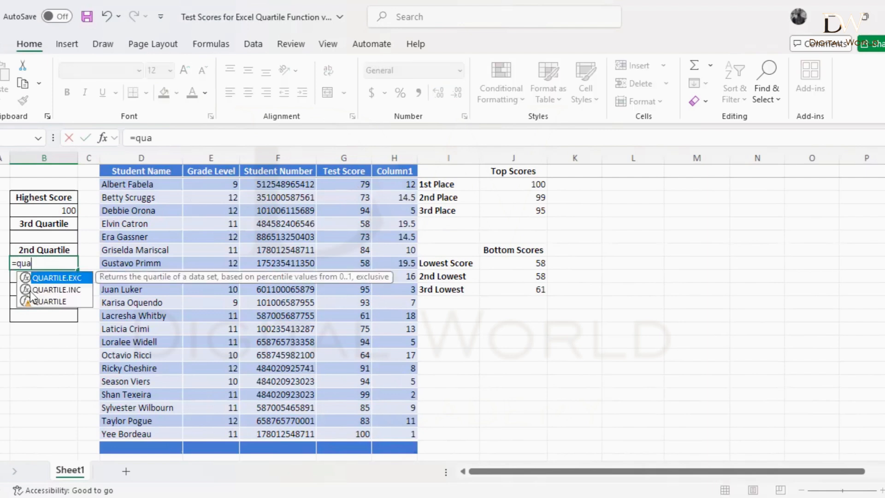
double_click(55, 278)
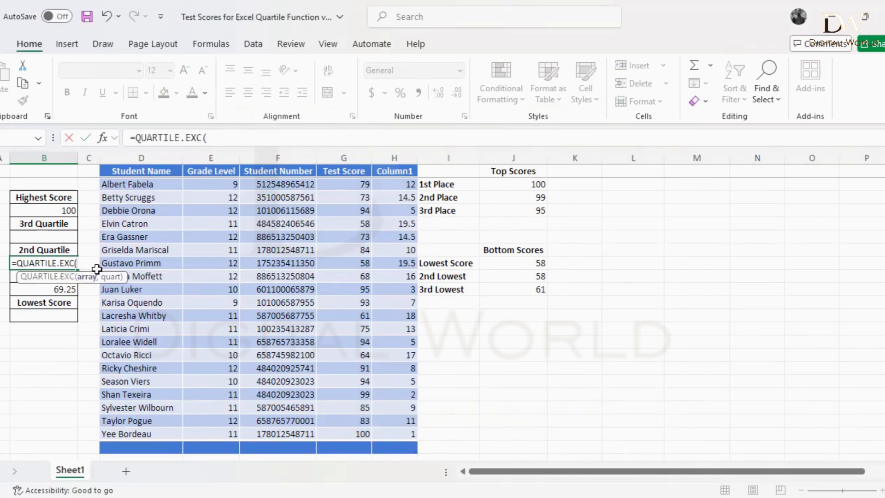
left_click(341, 181)
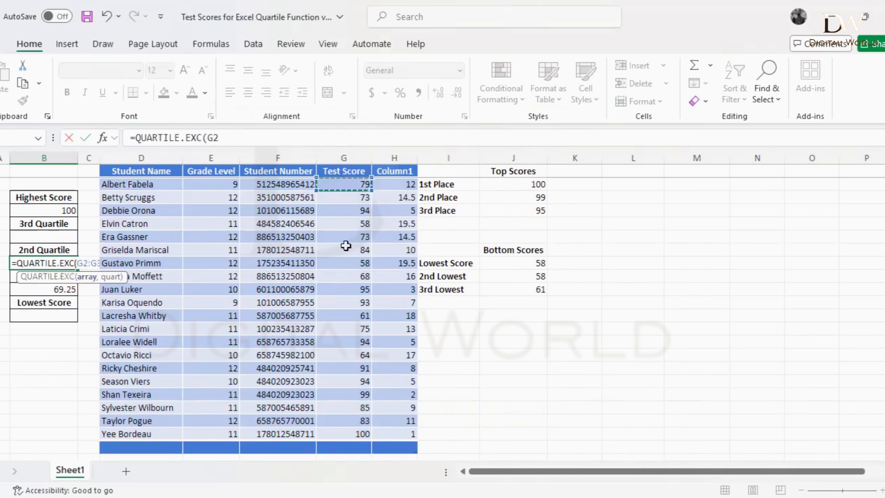
left_click(351, 437, "shift")
type(",")
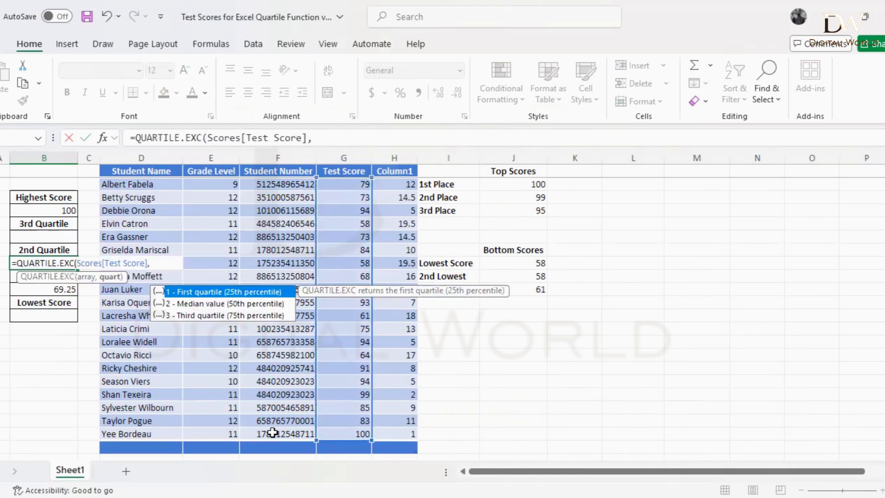
left_click(226, 304)
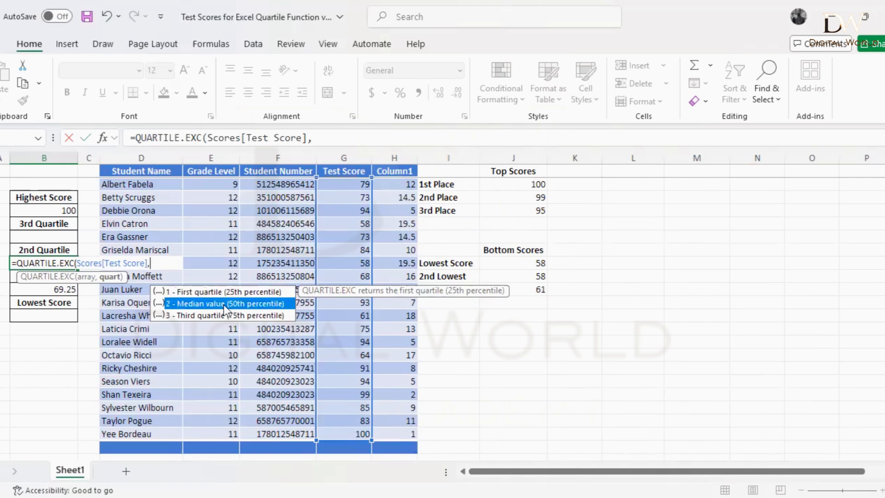
double_click(226, 305)
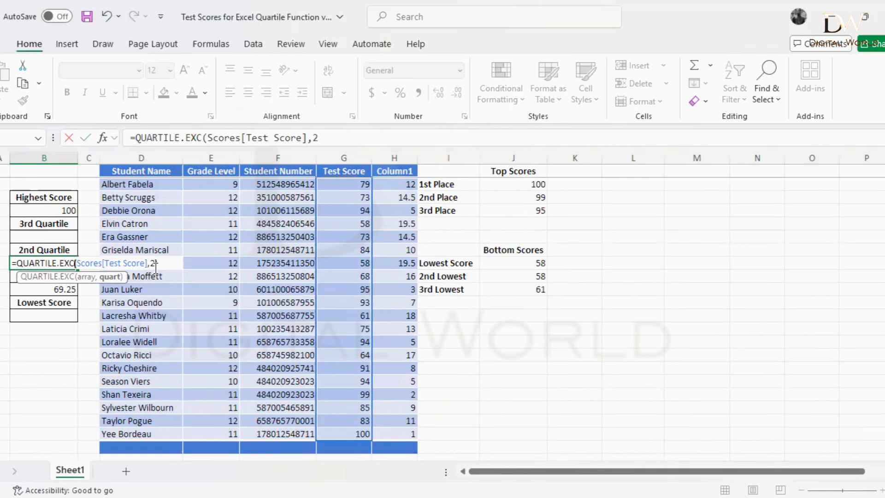
key("Return")
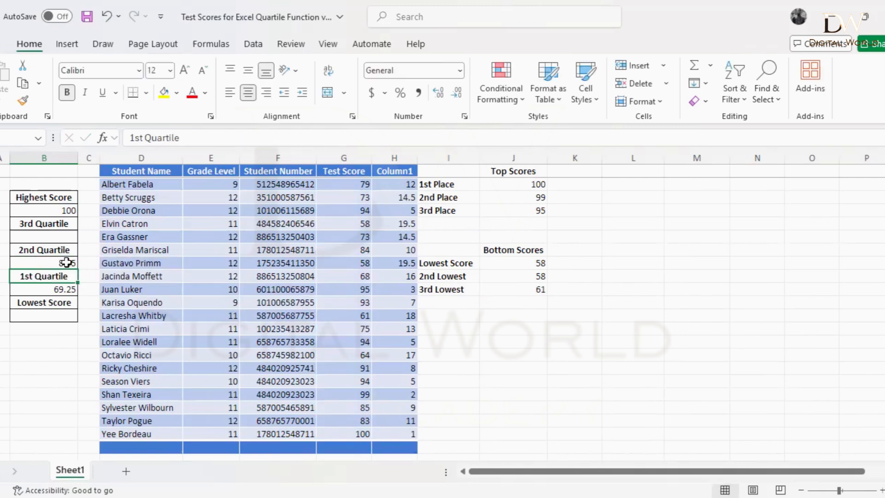
left_click(68, 262)
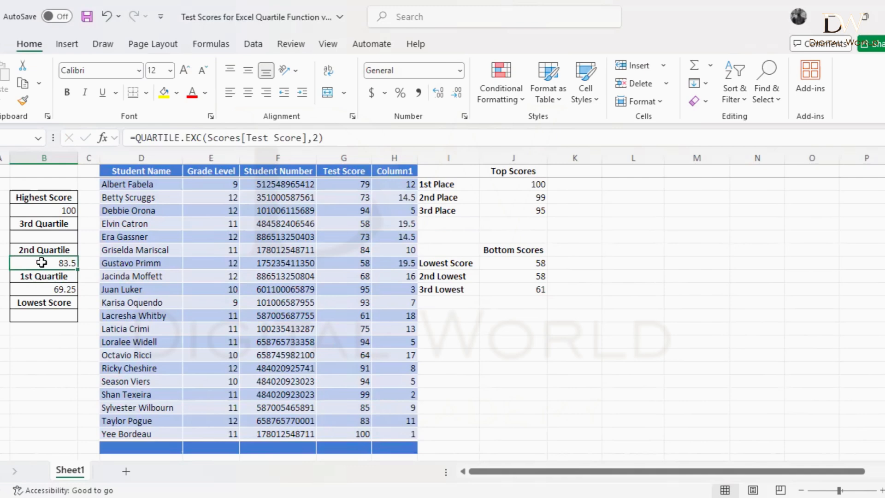
Step: Enter =QUARTILE.EXC(Scores[Test Score],3) under 3rd Quartile, returning 94
left_click(48, 237)
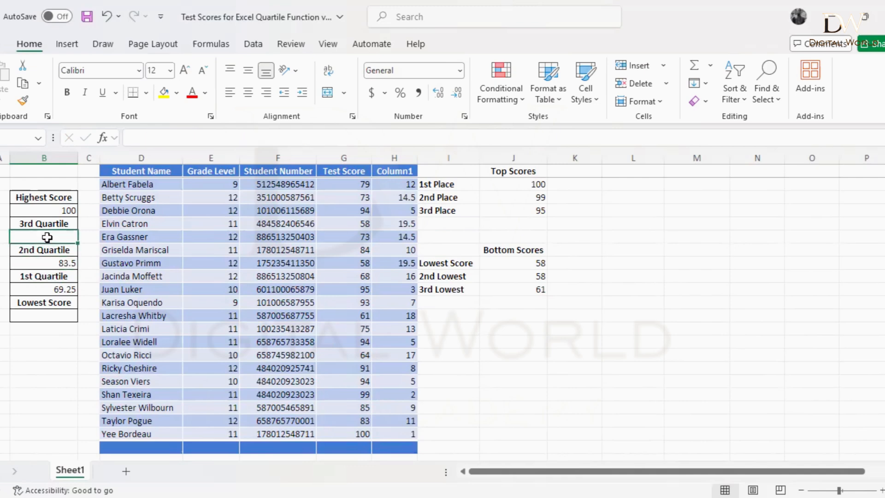
type("=")
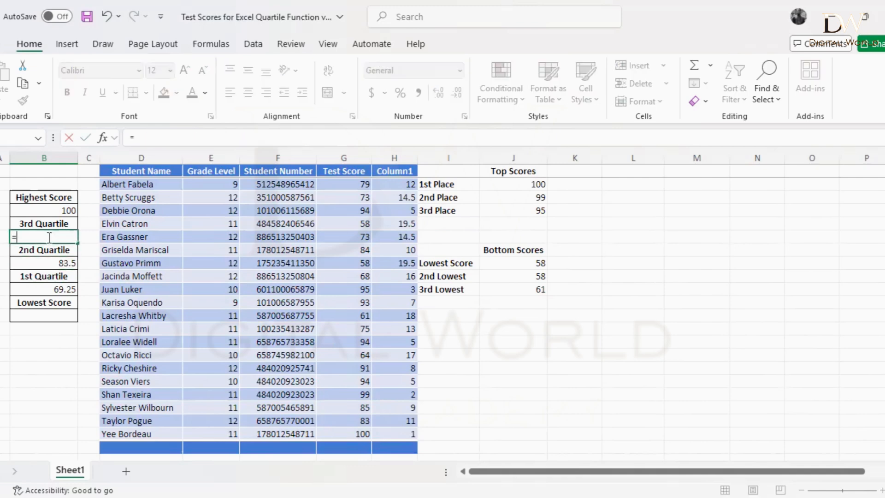
type("qua")
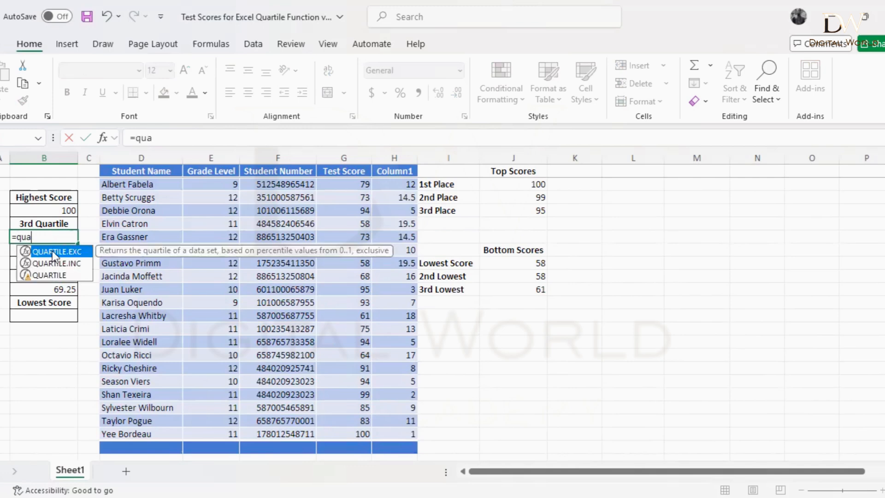
double_click(51, 250)
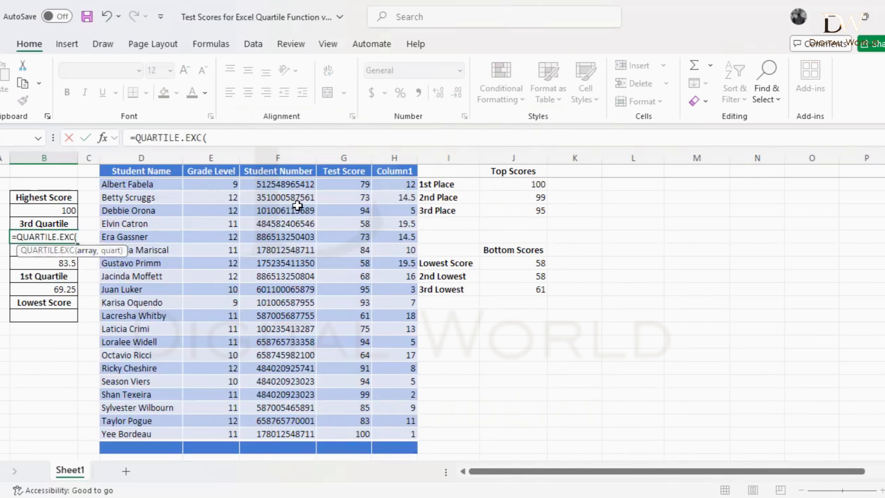
left_click(343, 184)
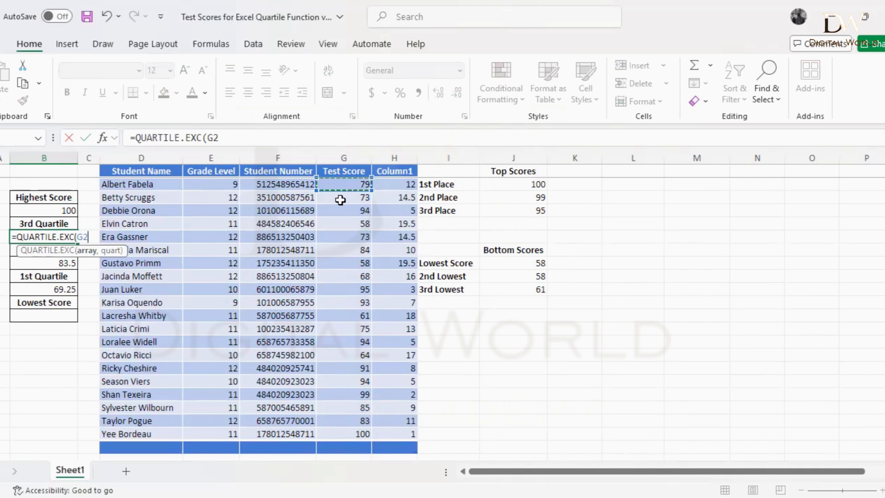
left_click(331, 434, "shift")
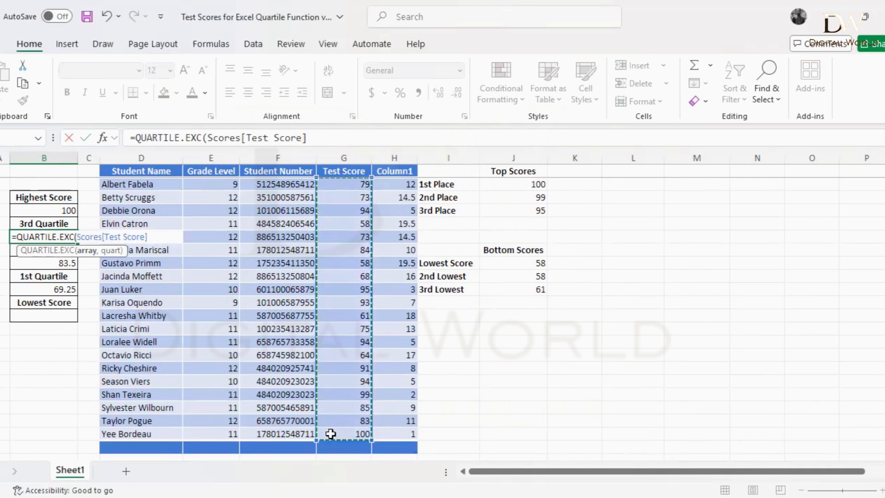
type(",")
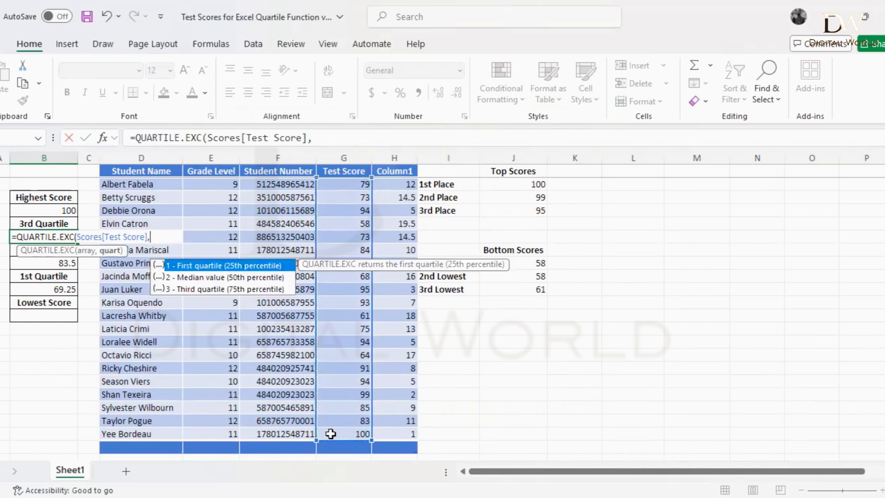
double_click(247, 288)
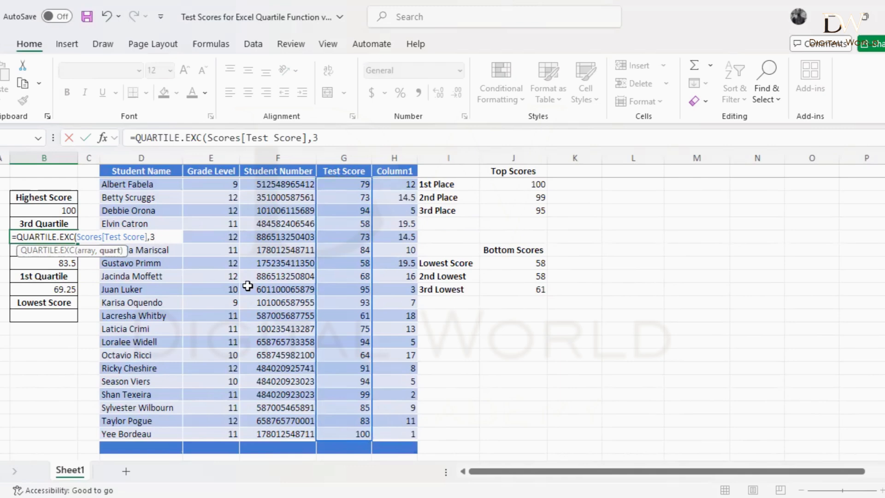
type(")")
key("Return")
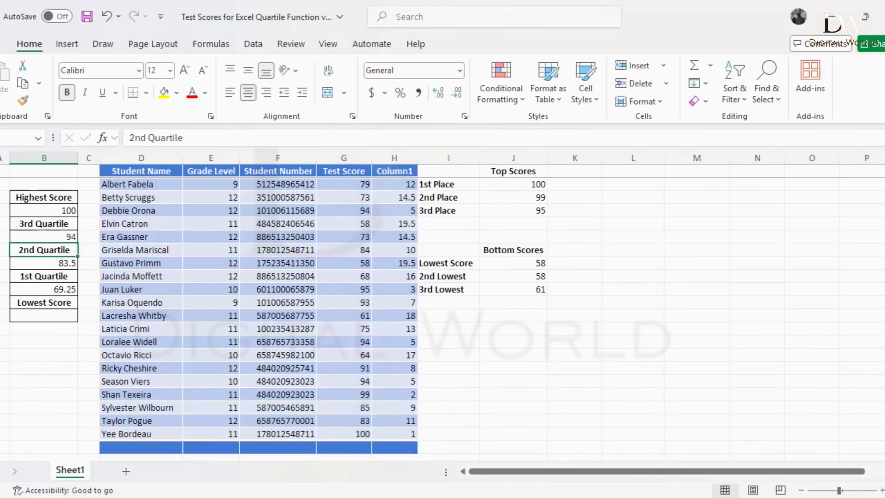
left_click(57, 234)
left_click(46, 265)
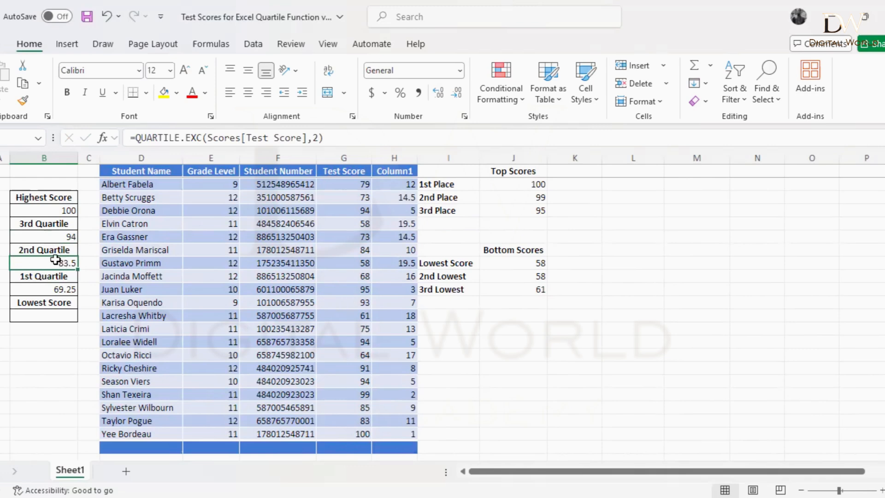
left_click(507, 341)
type("=")
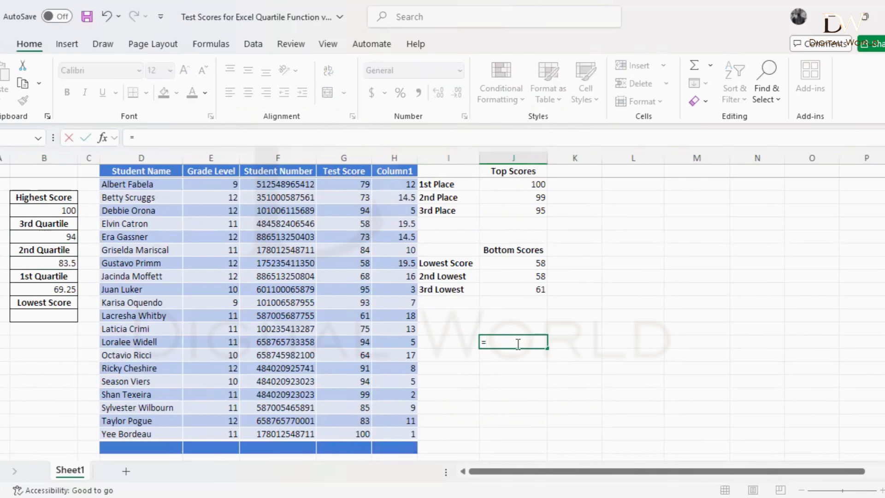
type("qua")
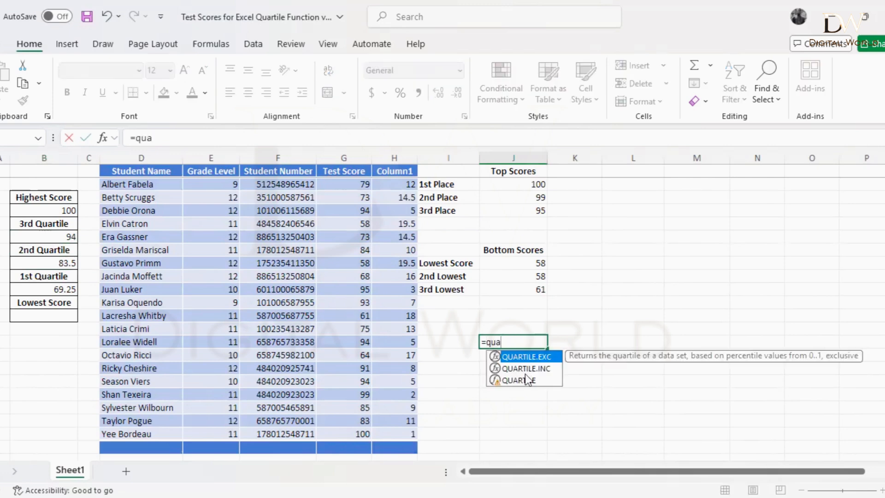
double_click(524, 375)
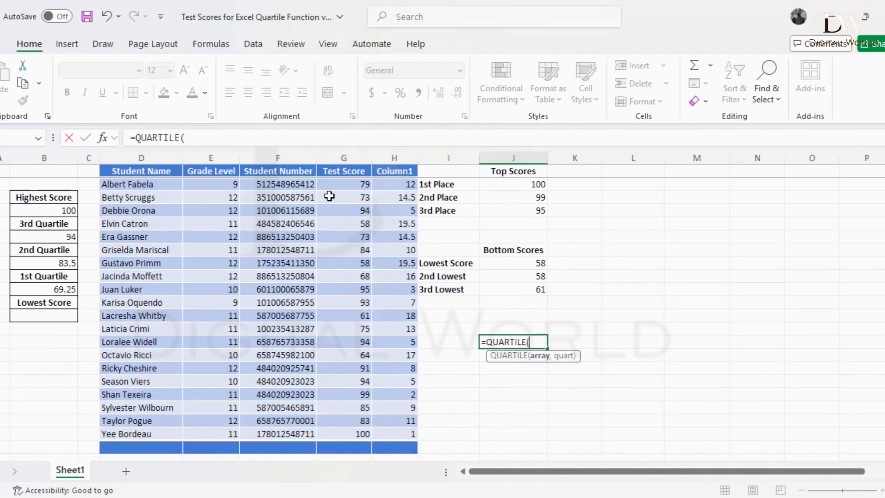
left_click(342, 184)
left_click(339, 422, "shift")
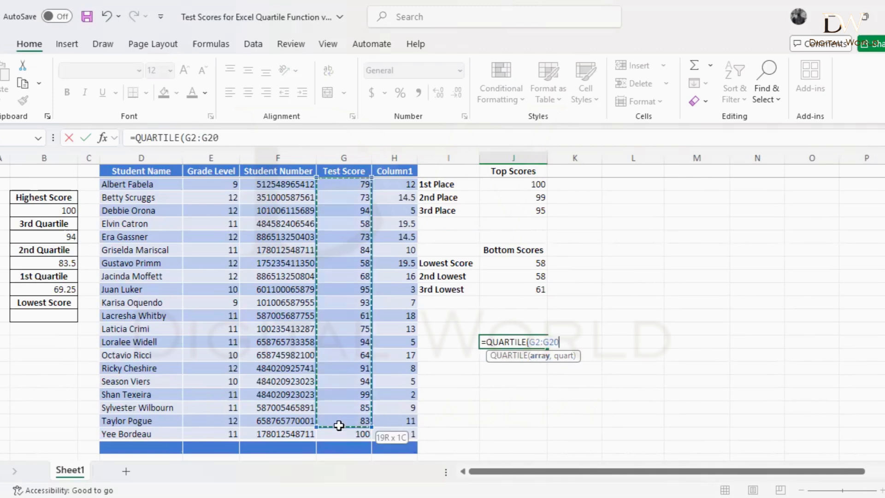
type(",")
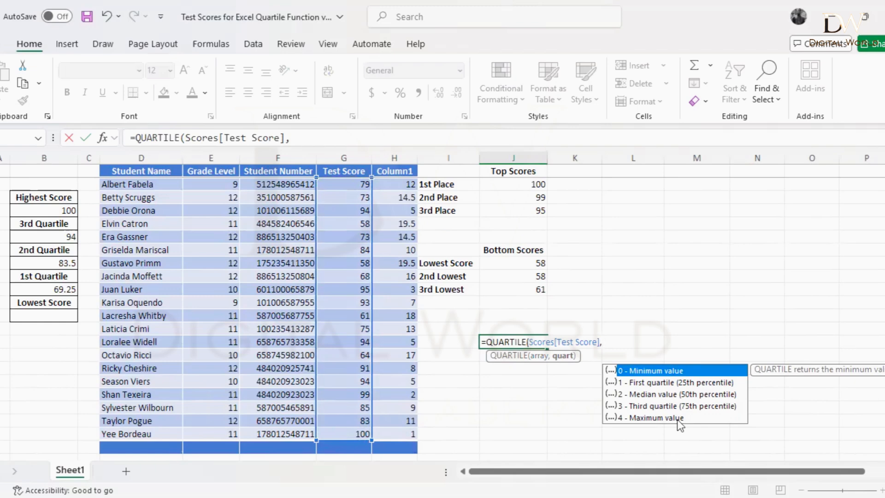
key("Escape")
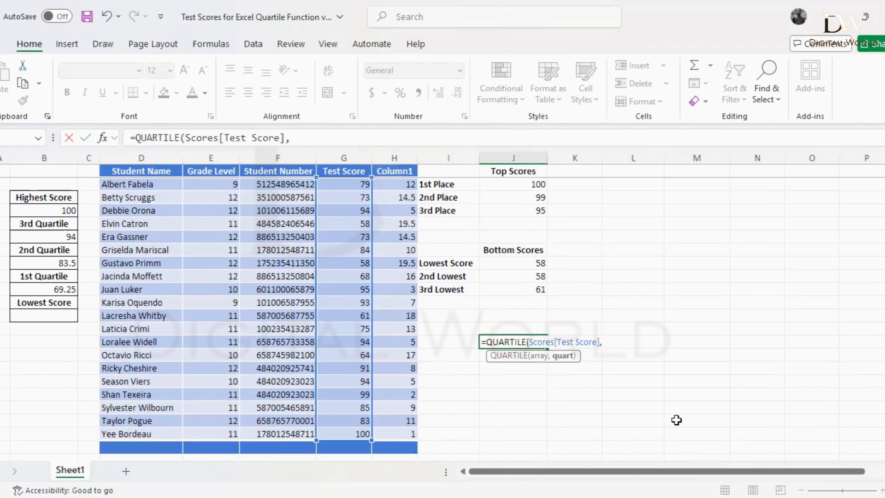
key("Escape")
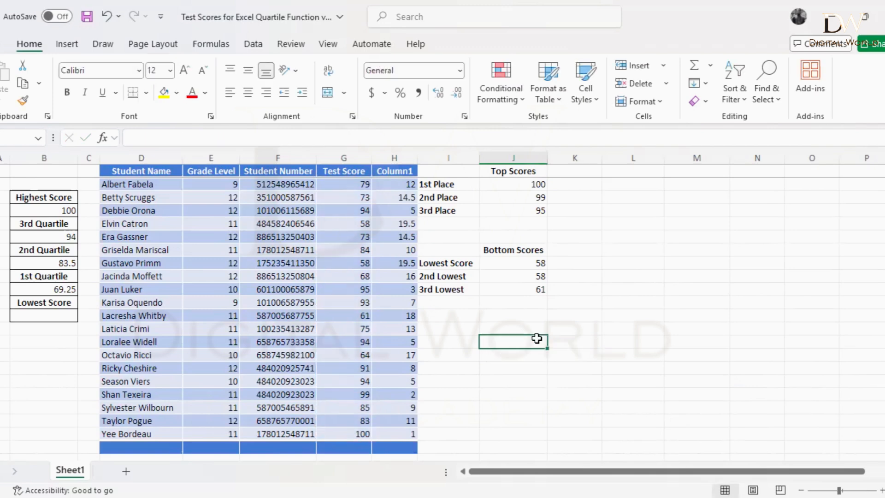